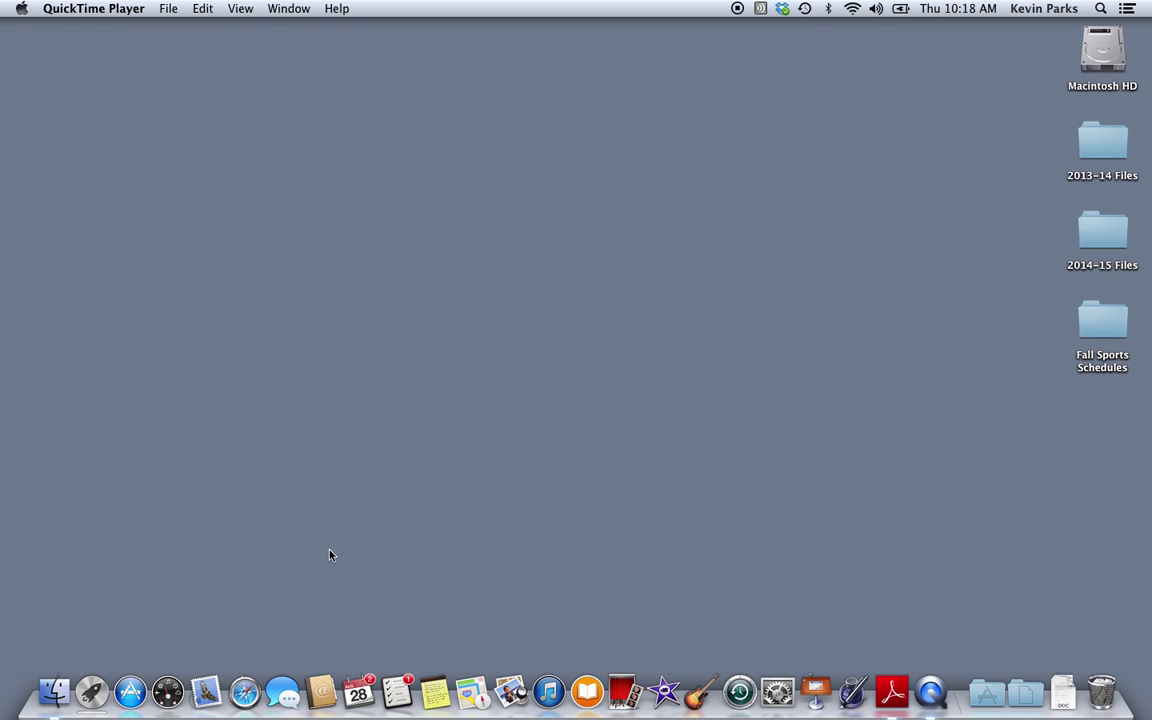
- Launch Safari from the Dock to show its Top Sites page
left_click(244, 690)
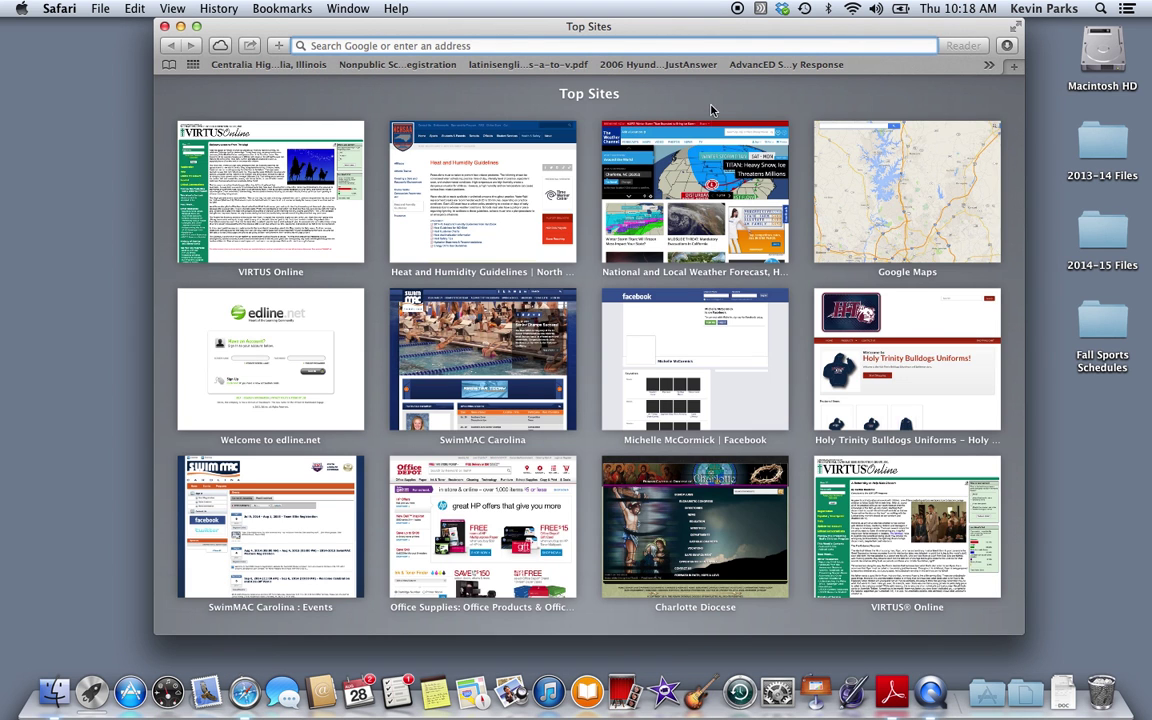
- Make Safari full screen and enter edline.net in the address bar
left_click(1015, 30)
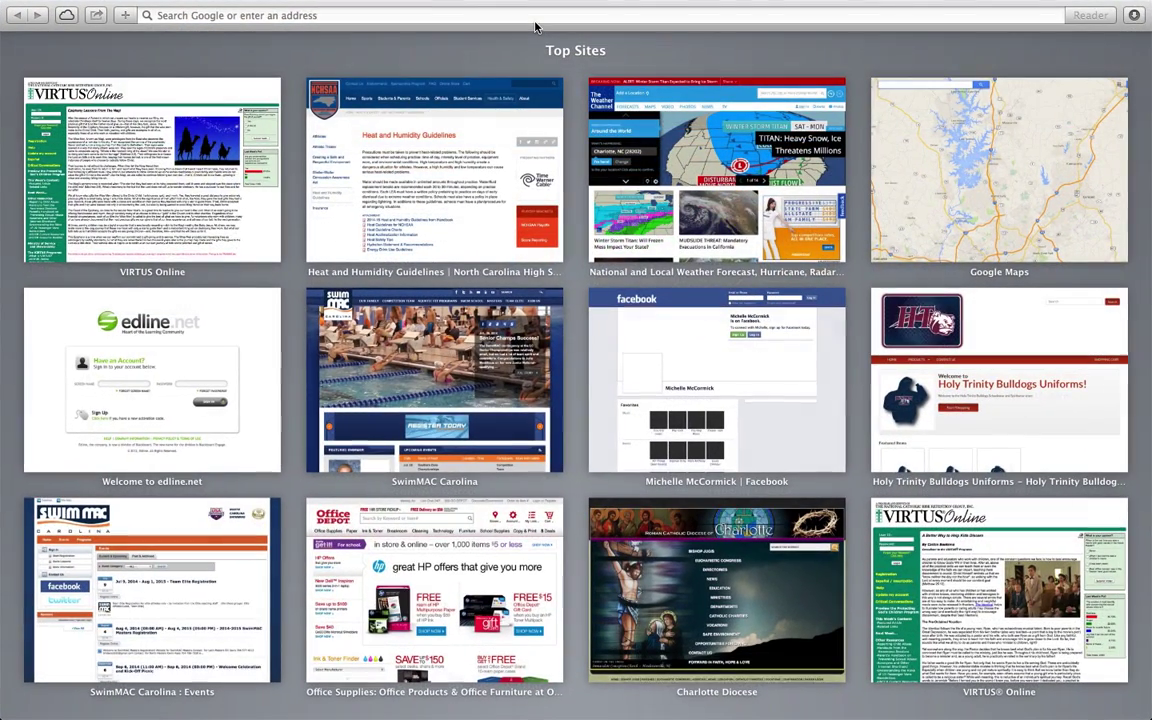
left_click(535, 19)
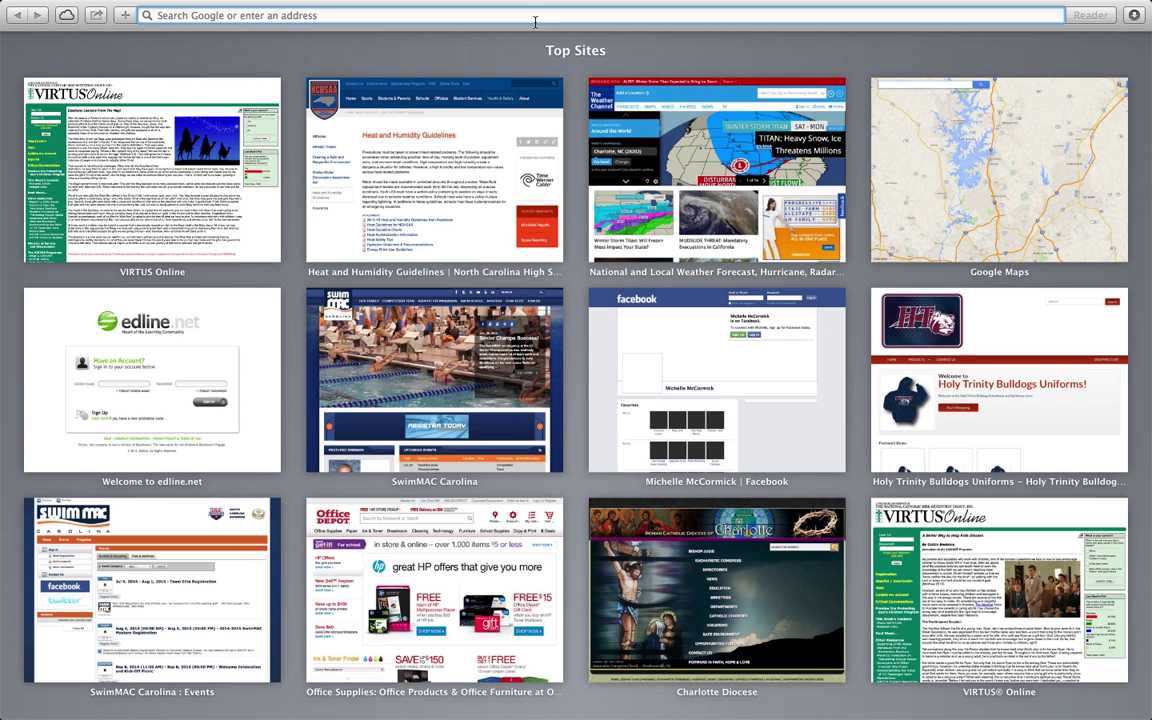
left_click(534, 17)
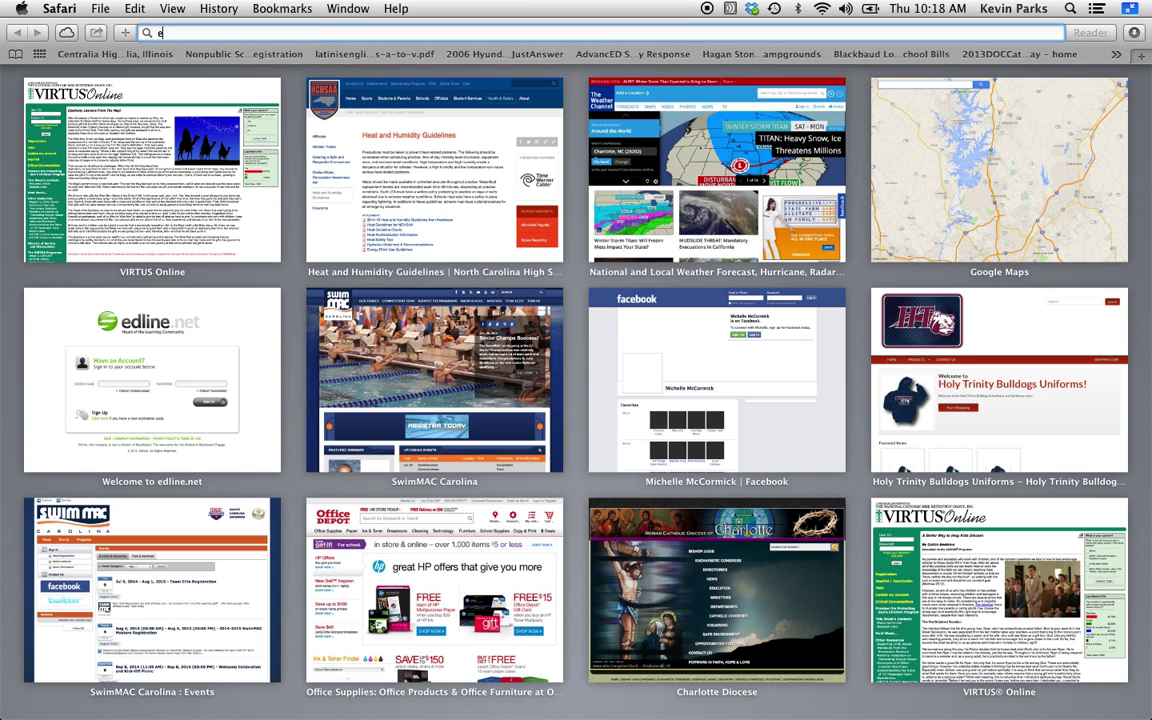
type("edline.net")
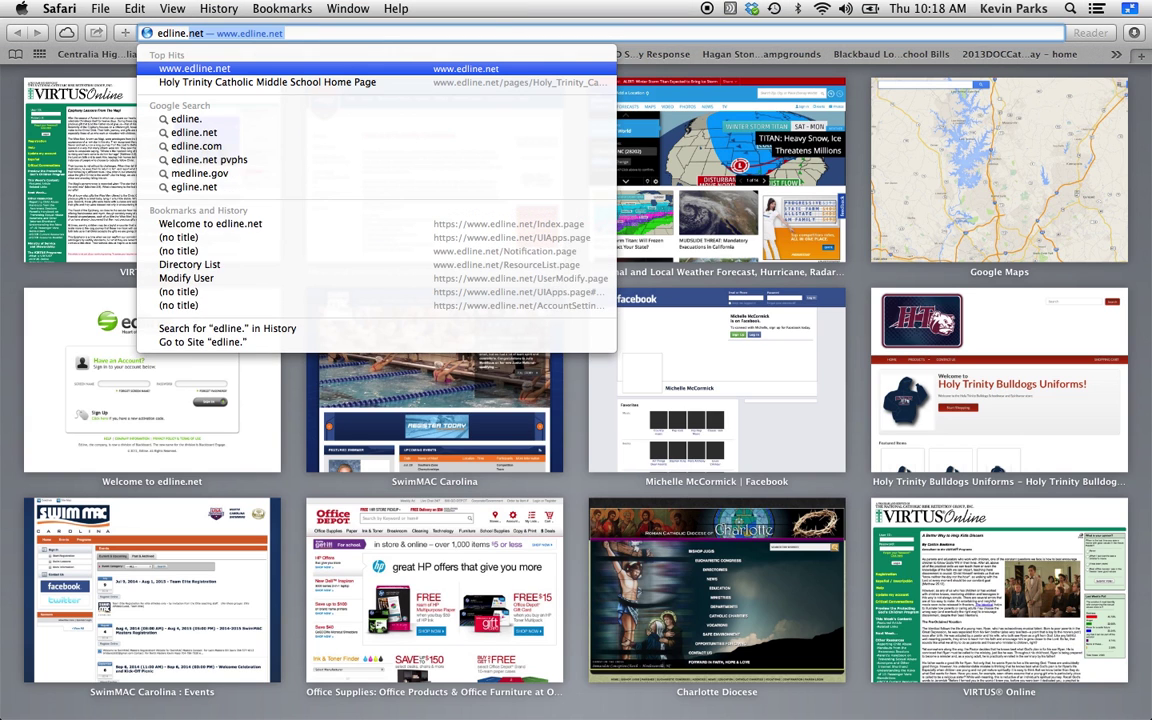
key("Return")
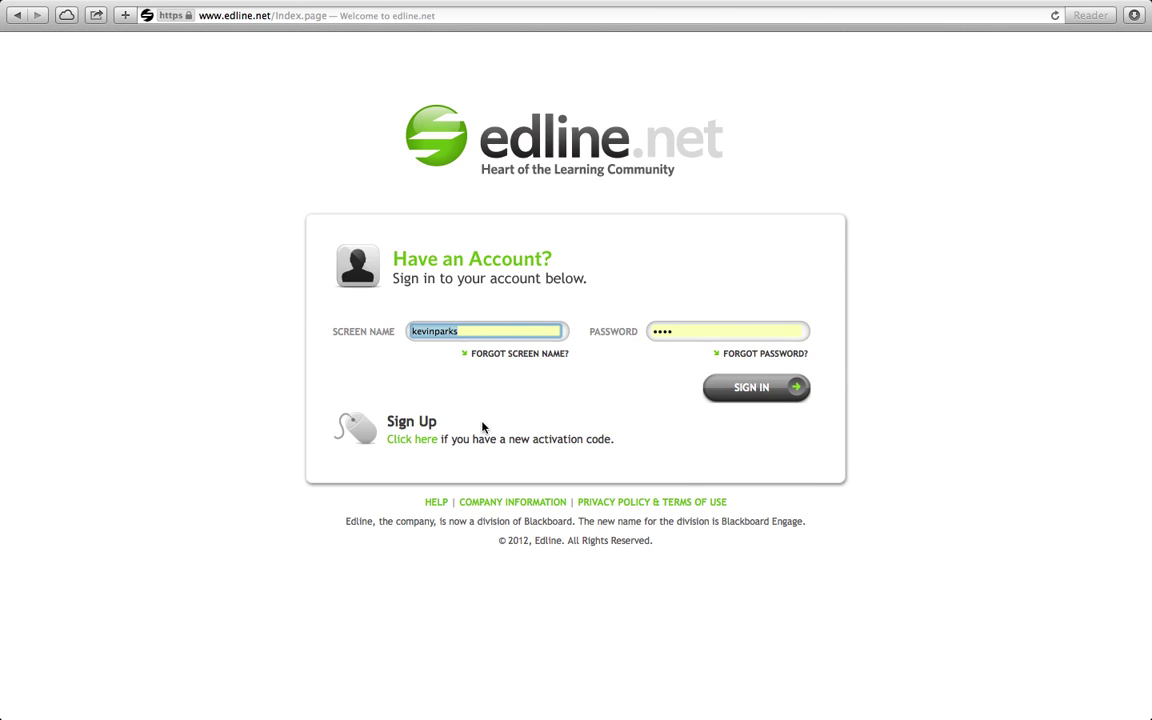
- Start sign-up with a new activation code, enter the school's code, fix a typo, and submit it
left_click(426, 442)
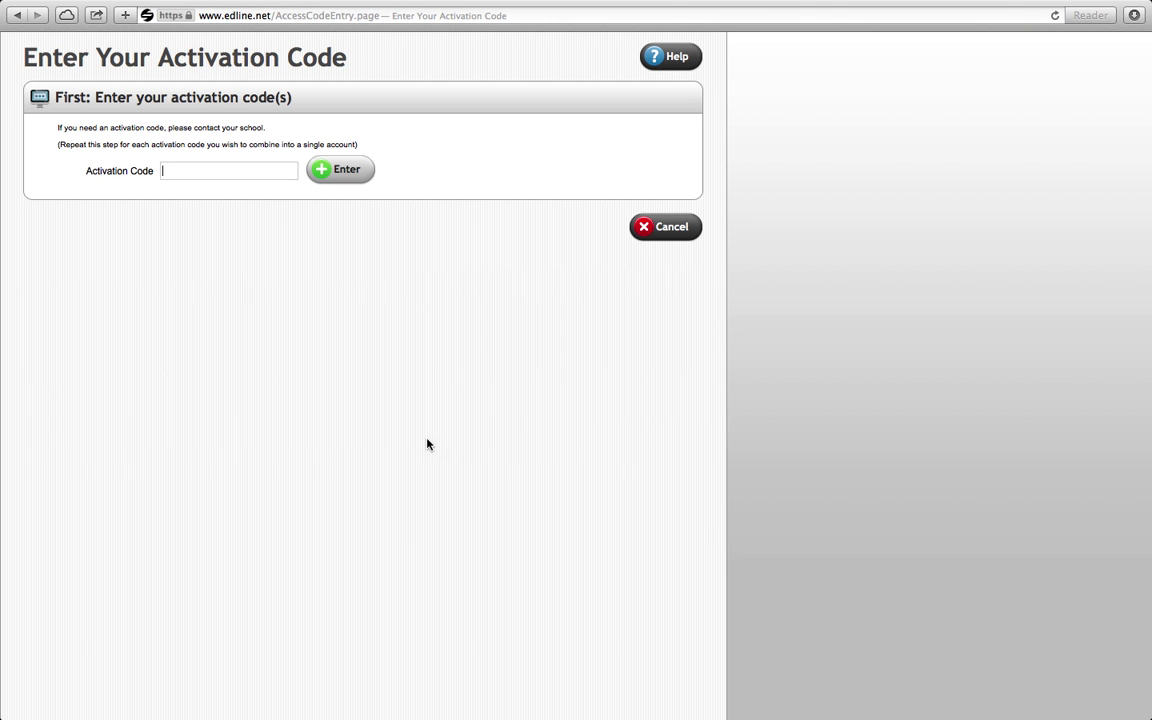
left_click(258, 172)
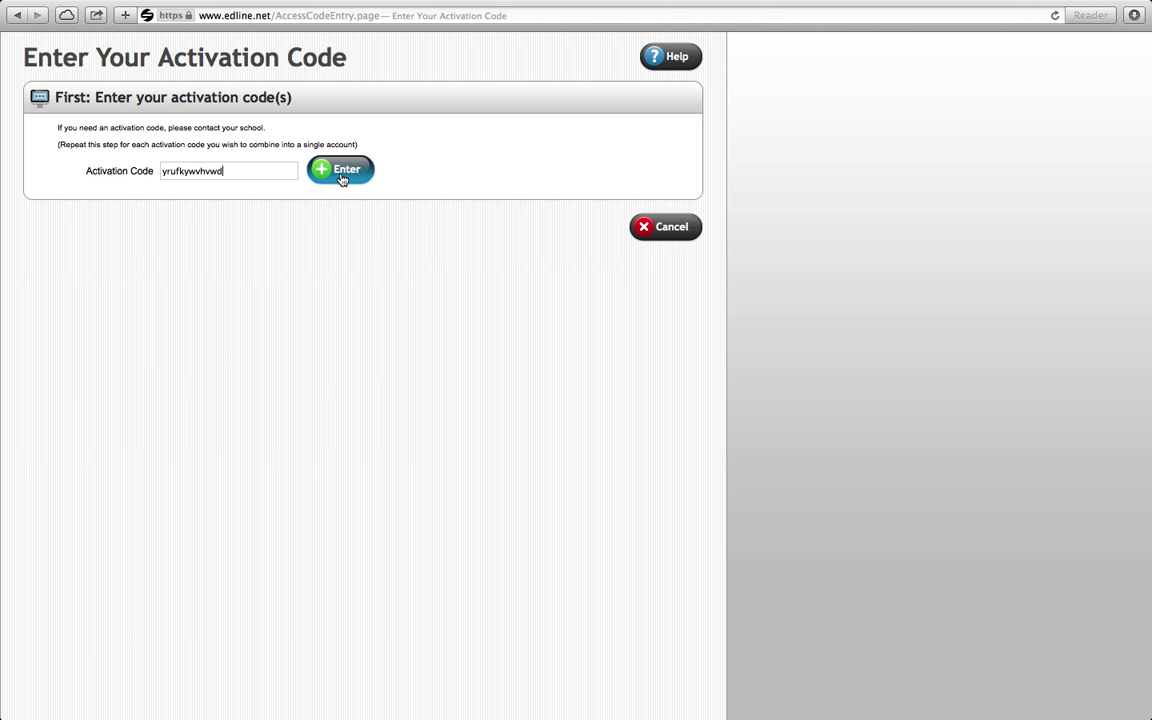
left_click(341, 178)
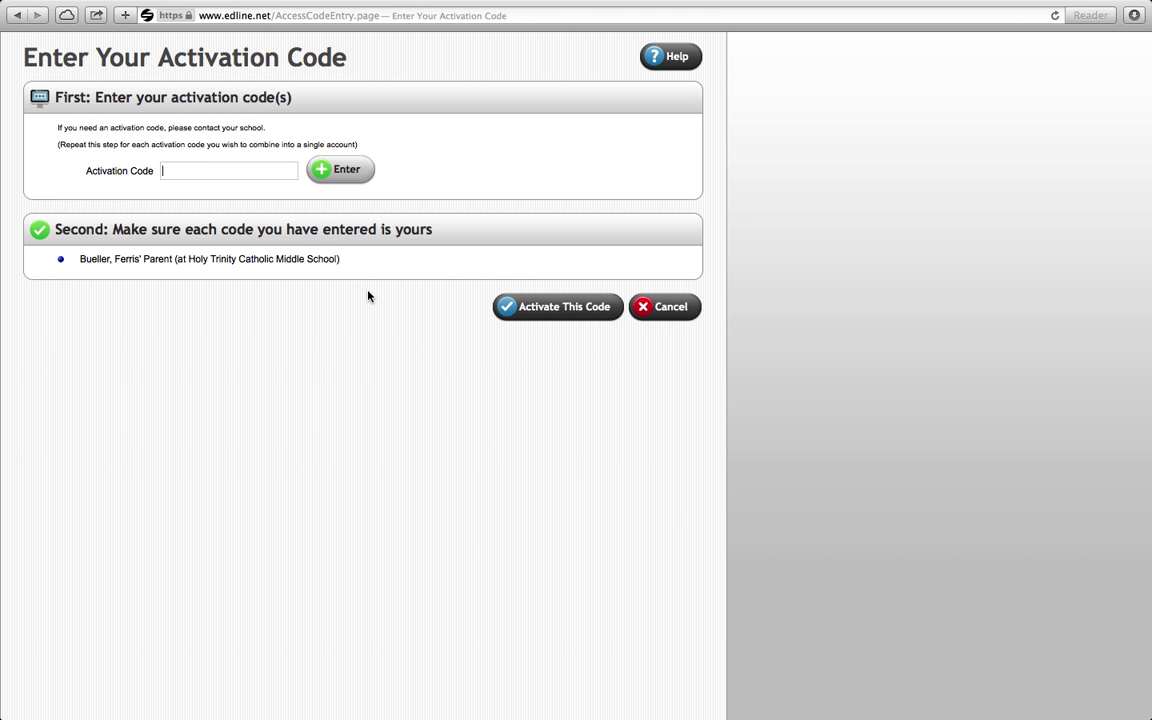
- Activate the confirmed code and agree to the privacy policy and terms of use
left_click(534, 314)
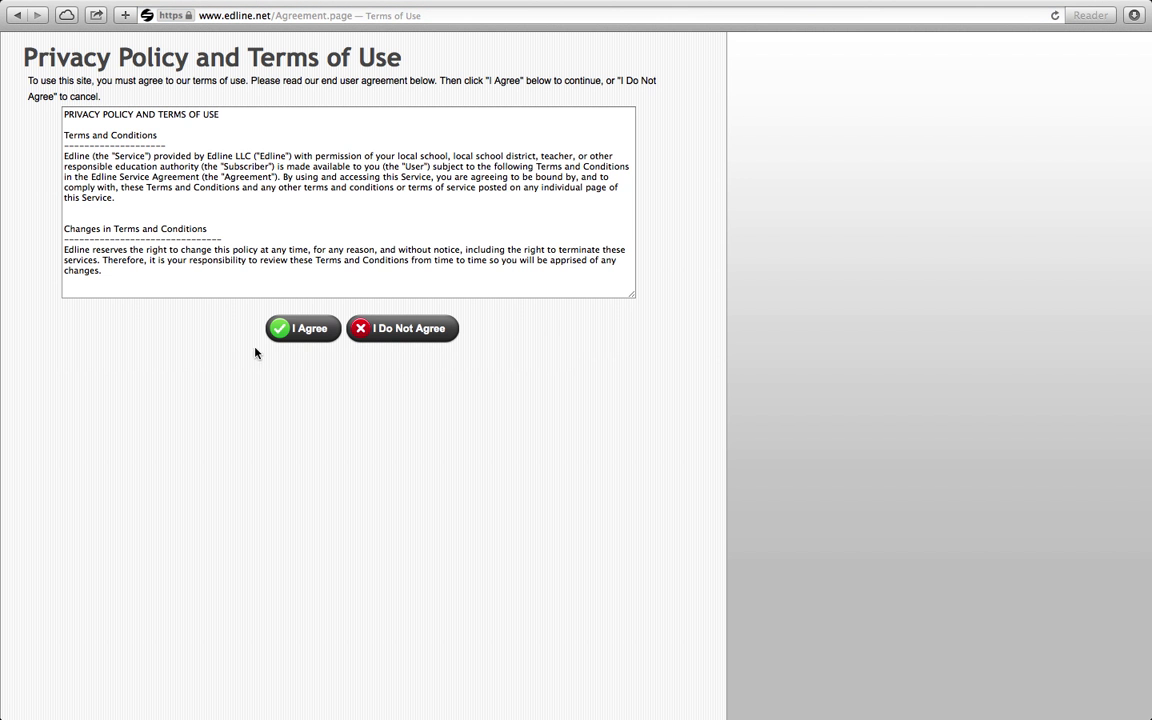
scroll(407, 259, "down", 5)
scroll(407, 259, "down", 20)
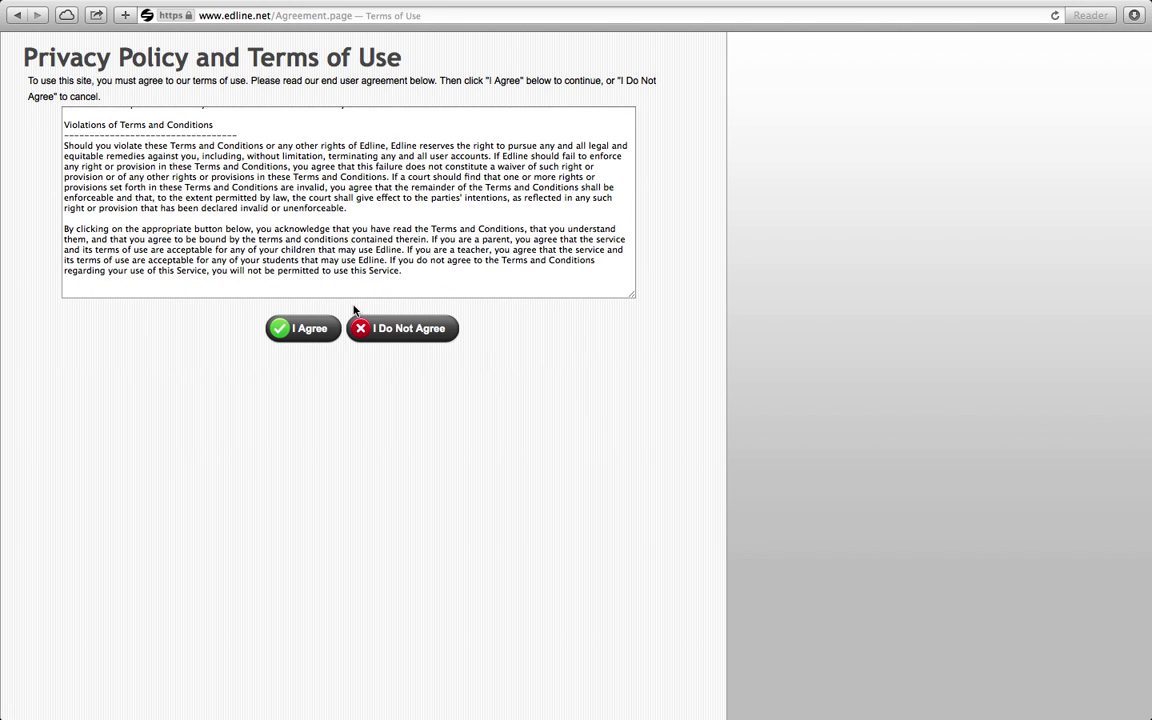
left_click(324, 328)
left_click(307, 331)
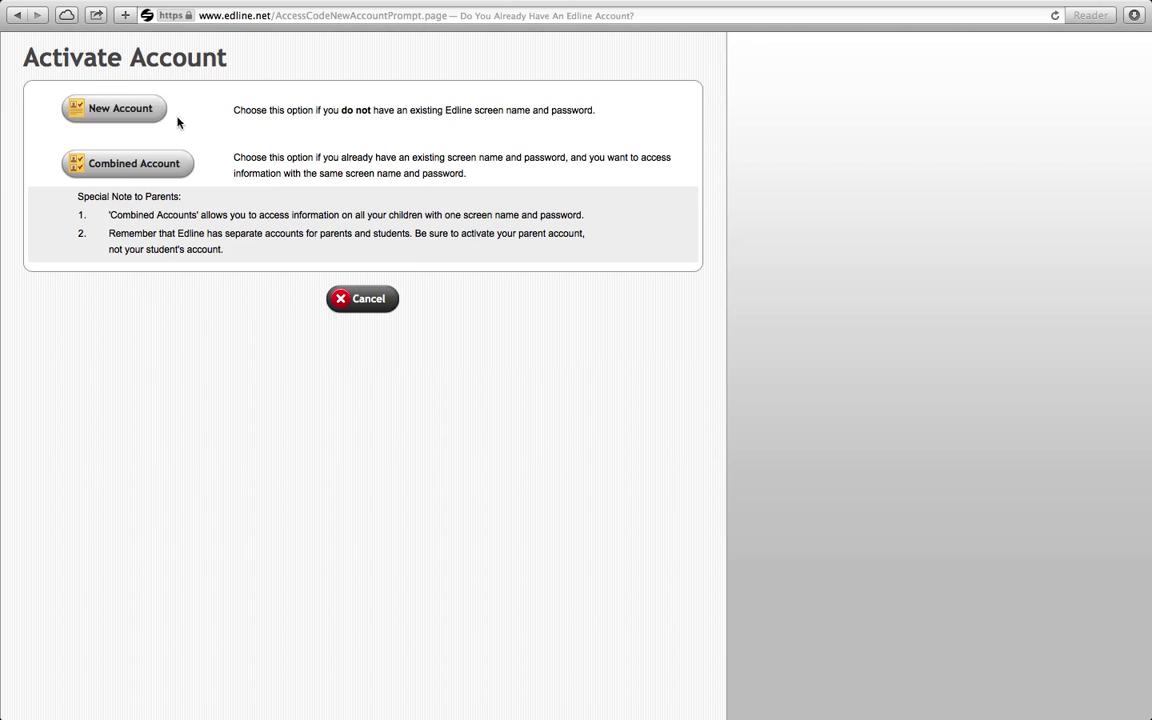
- Choose New Account, enter a screen name and the password twice, and continue
left_click(130, 113)
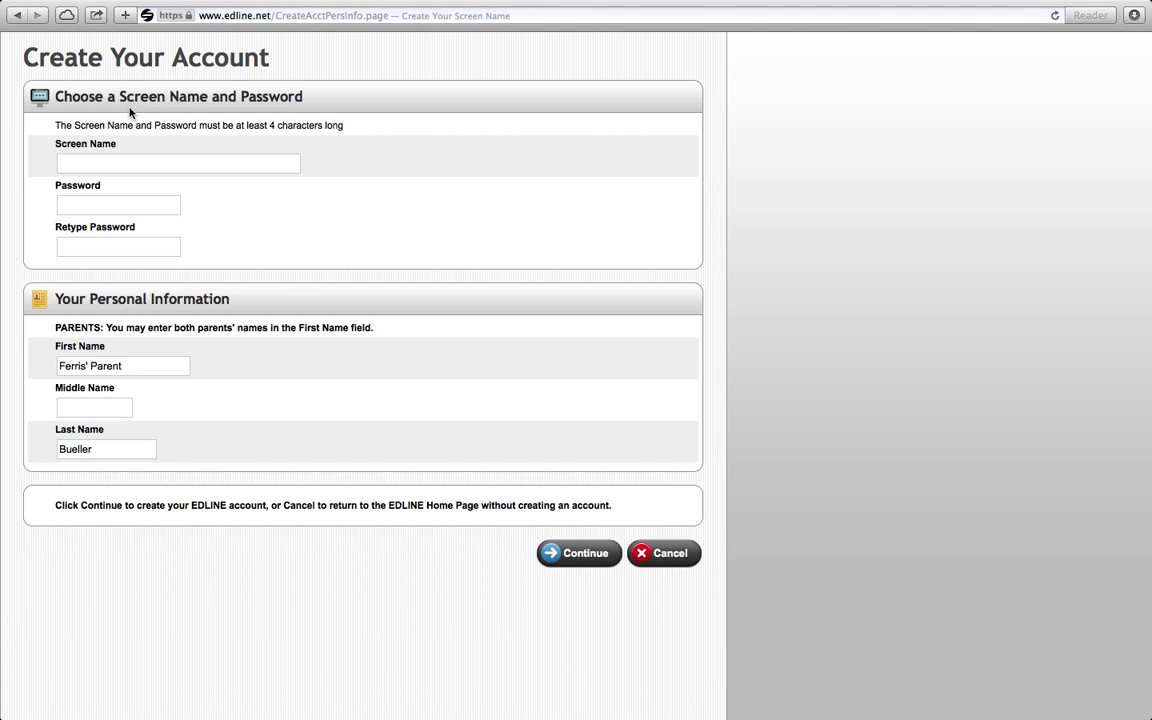
left_click(147, 161)
type("FerrisBueller")
key("Tab")
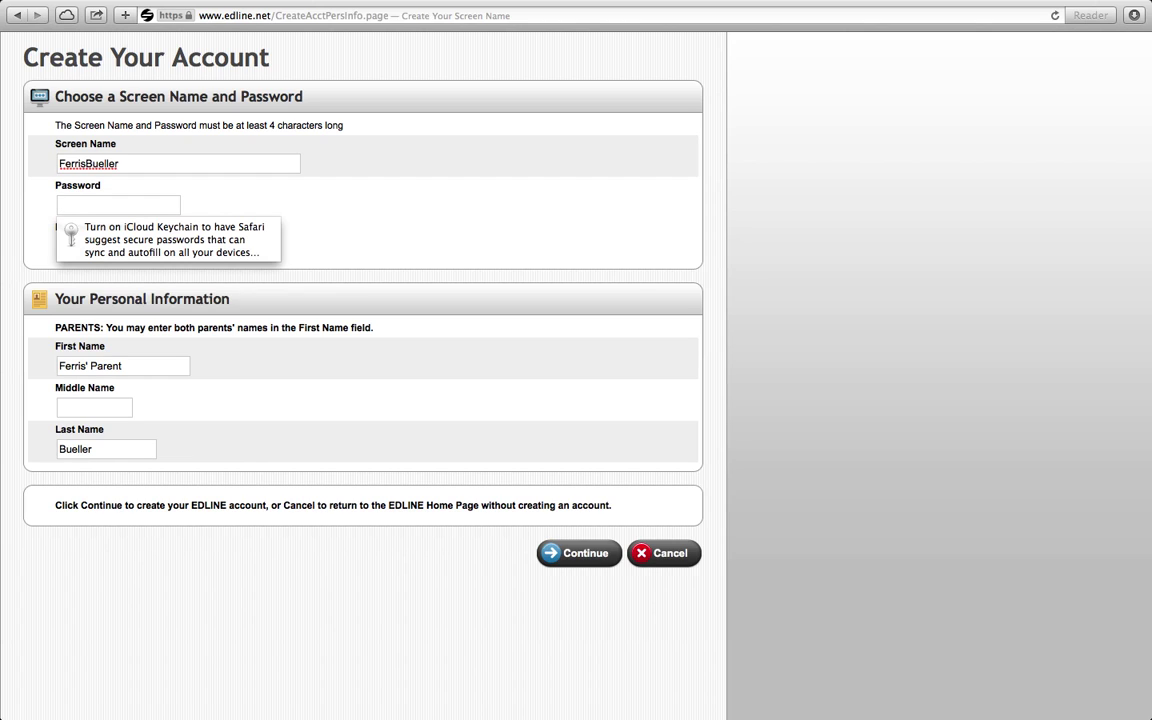
type("••••••••")
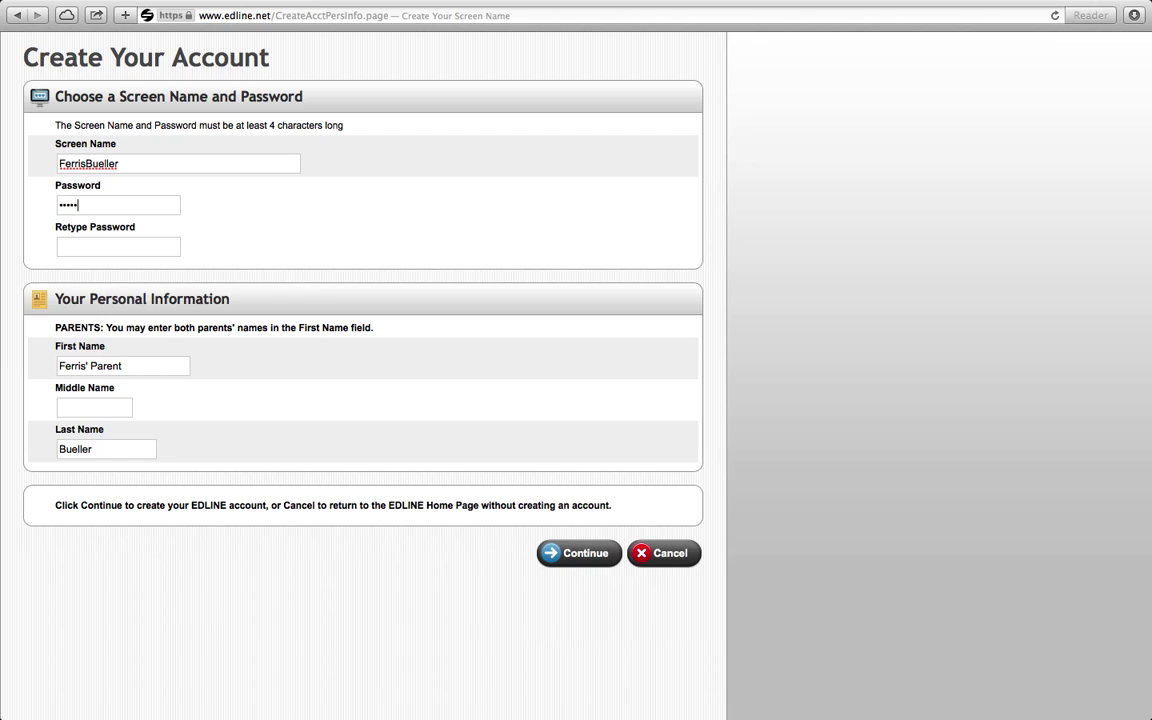
left_click(118, 246)
type("••••••••")
left_click(590, 550)
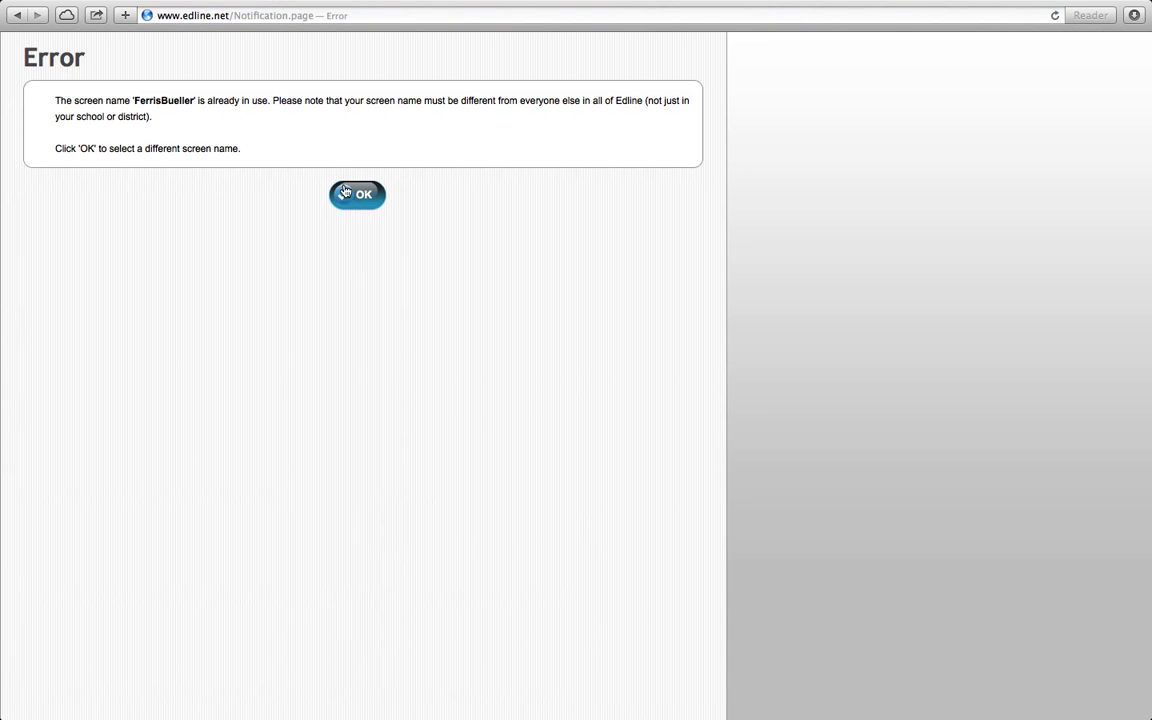
- Dismiss the error, append 1234 to the screen name, and resubmit the account
left_click(352, 191)
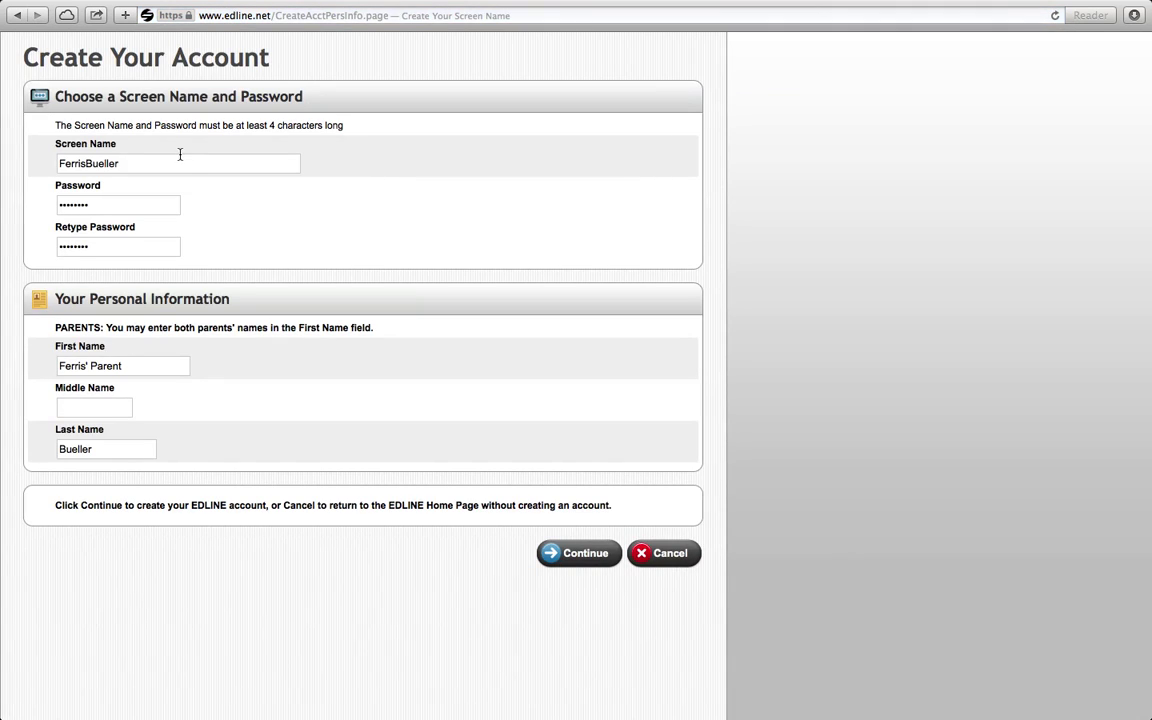
left_click(172, 164)
type("1234")
left_click(575, 553)
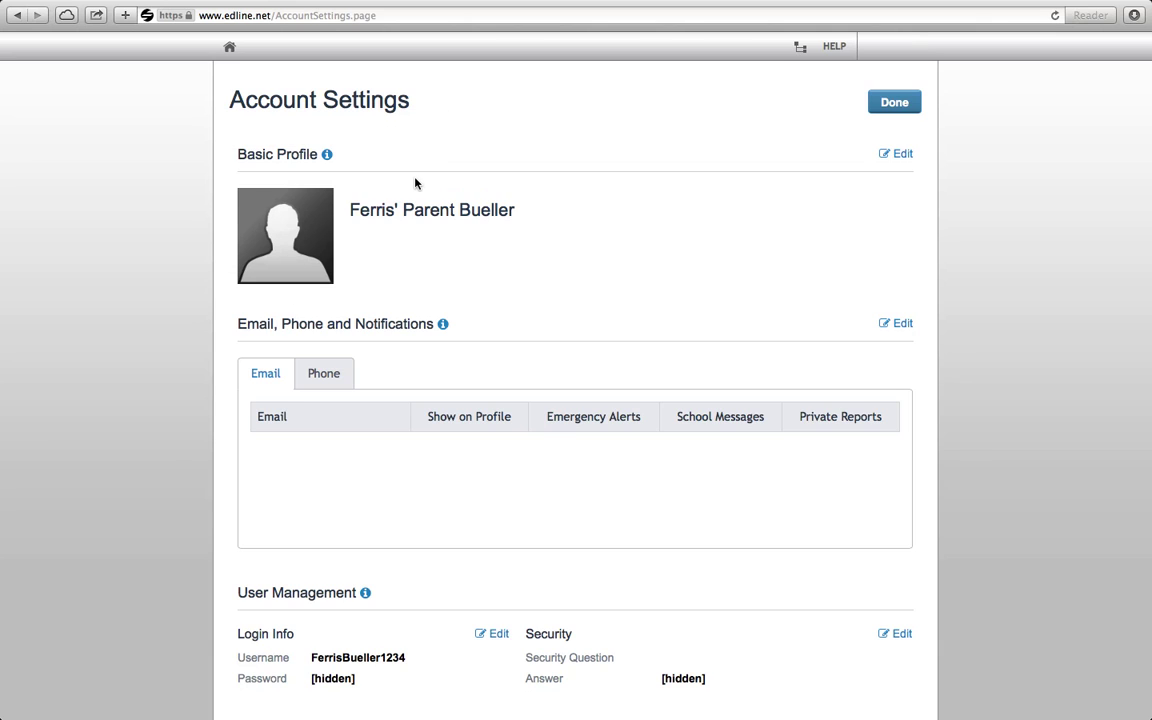
- Cancel Basic Profile editing and switch to the Email notification settings
left_click(910, 155)
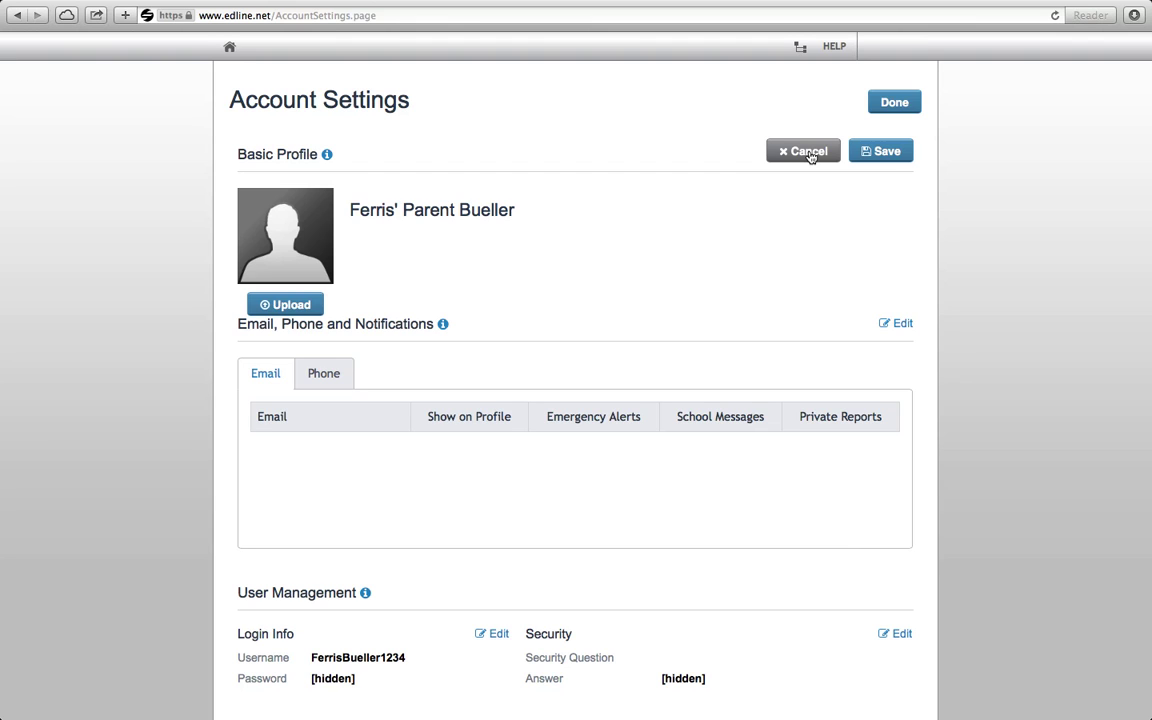
left_click(808, 152)
scroll(951, 405, "down", 1)
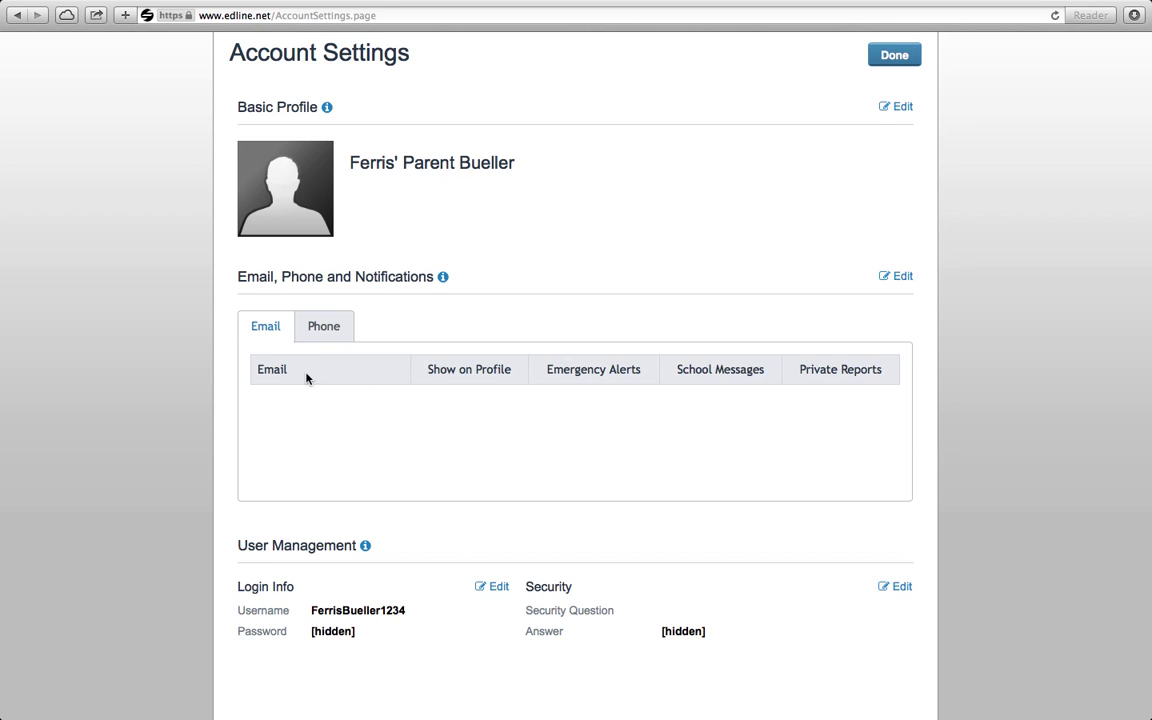
left_click(268, 328)
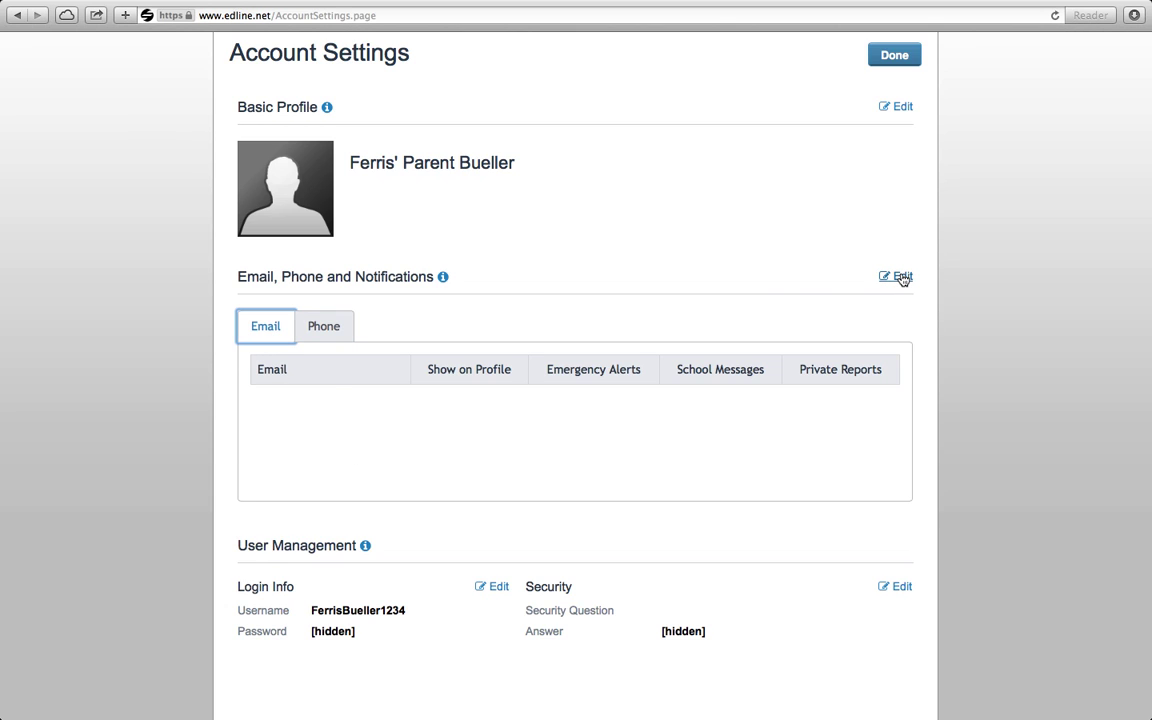
- Add a new entry with the parent's email address, tick School Messages and Private Reports, and save
left_click(903, 279)
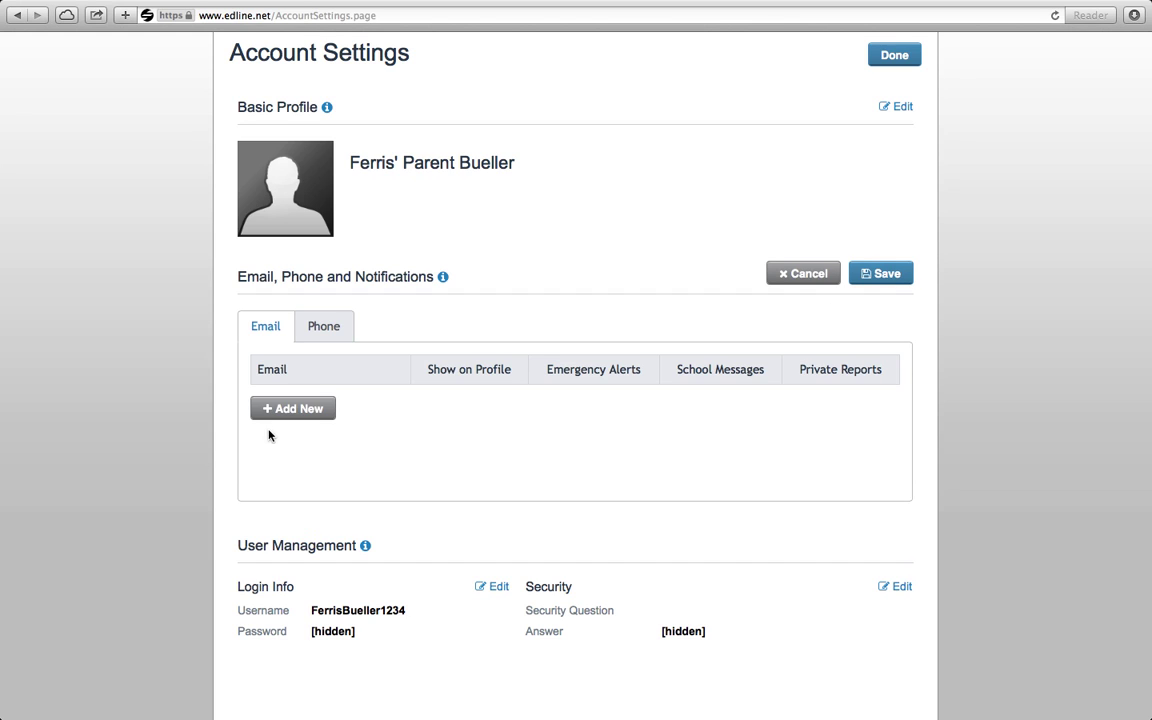
left_click(326, 408)
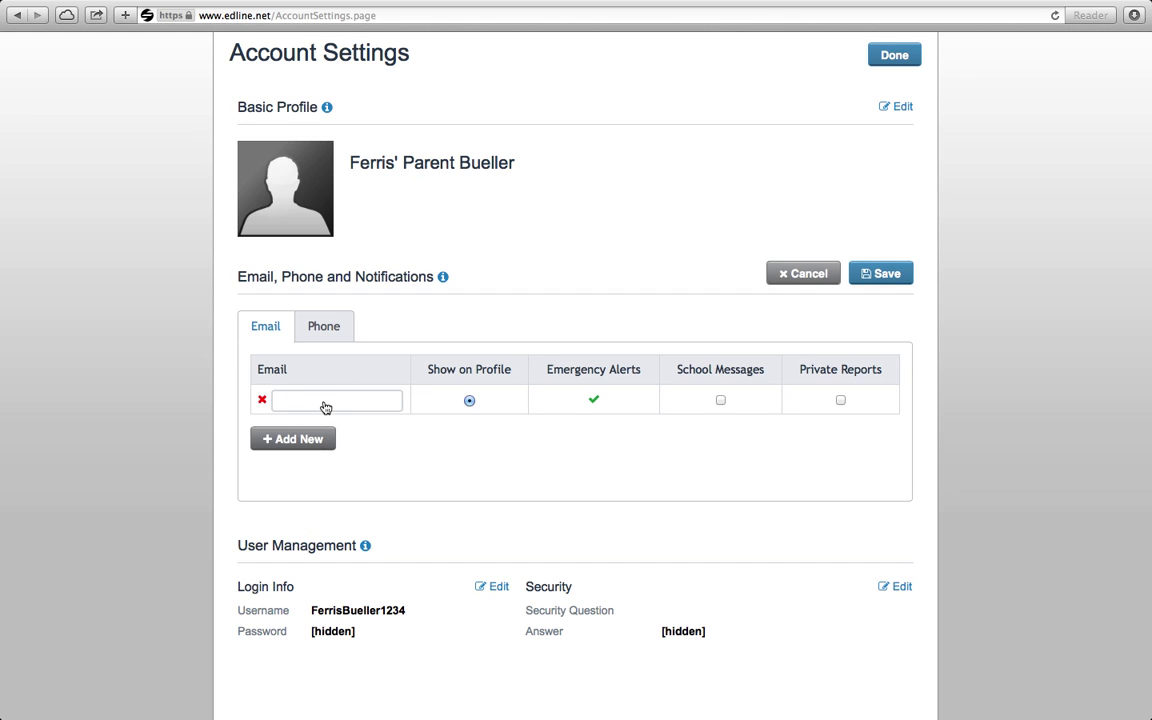
left_click(325, 407)
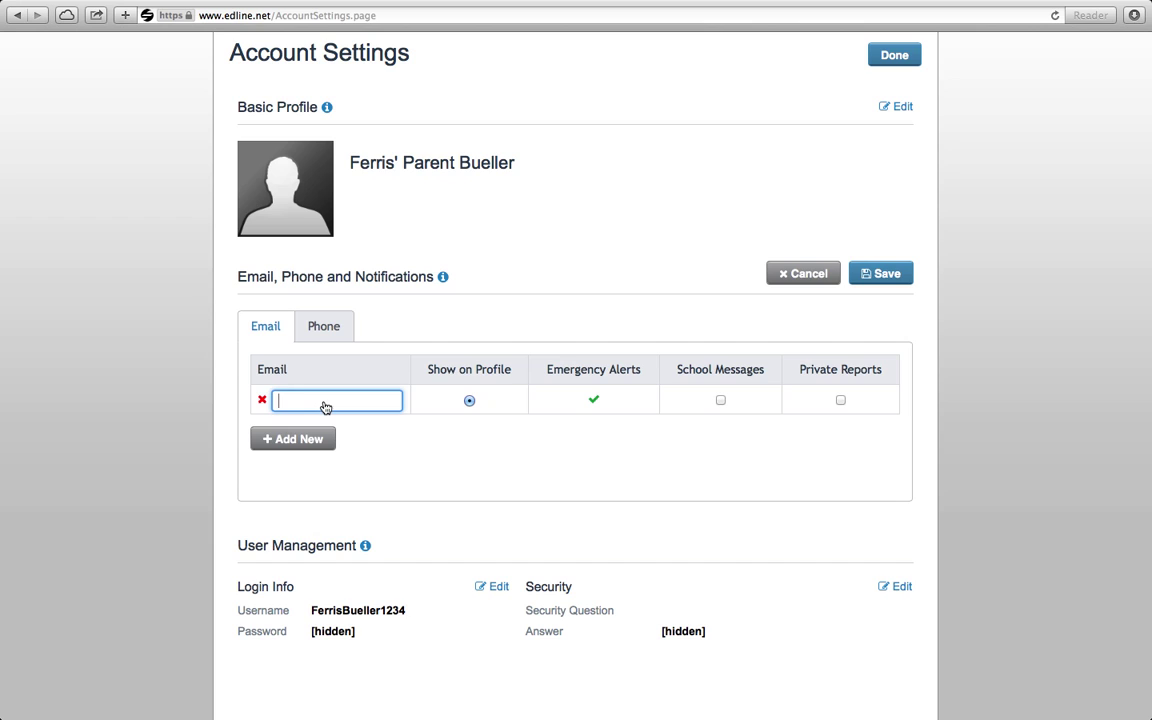
left_click(720, 401)
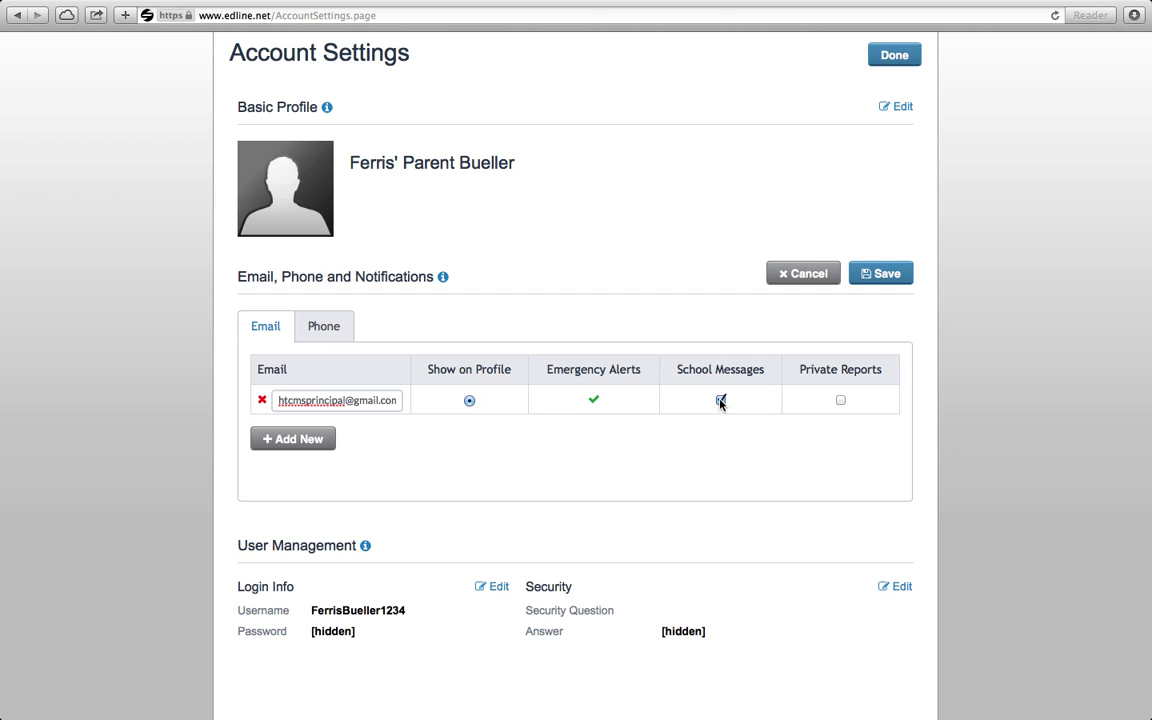
left_click(840, 400)
left_click(880, 275)
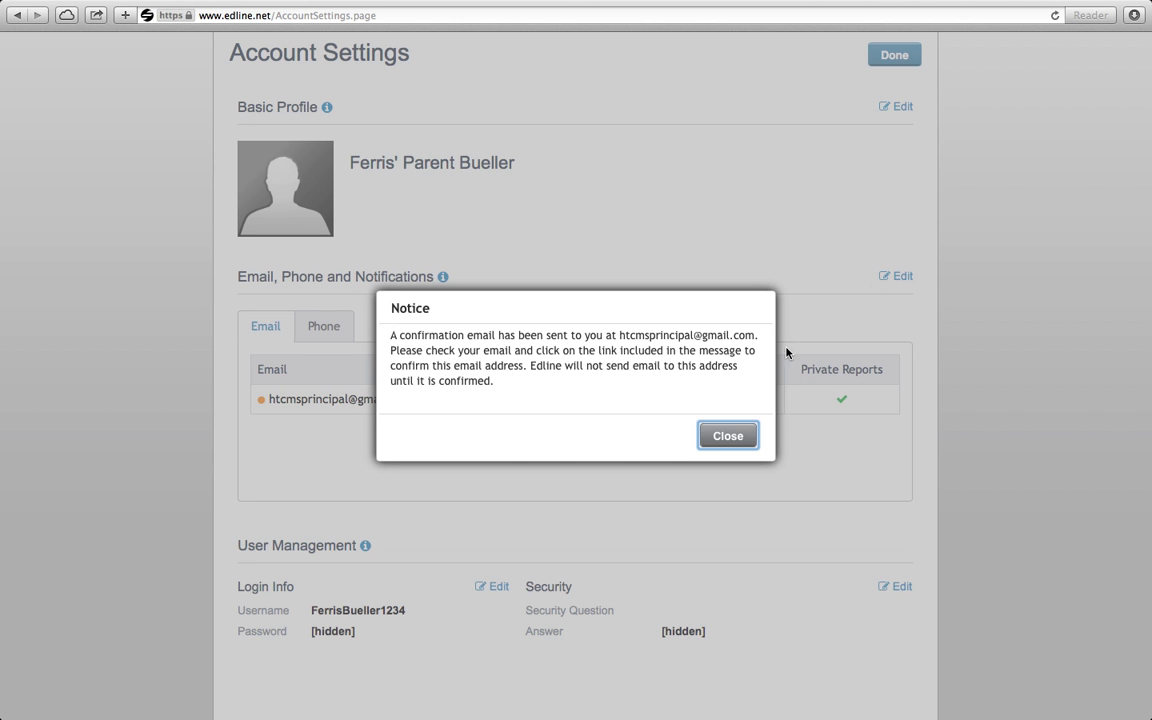
- Close the Notice about the confirmation email
left_click(727, 438)
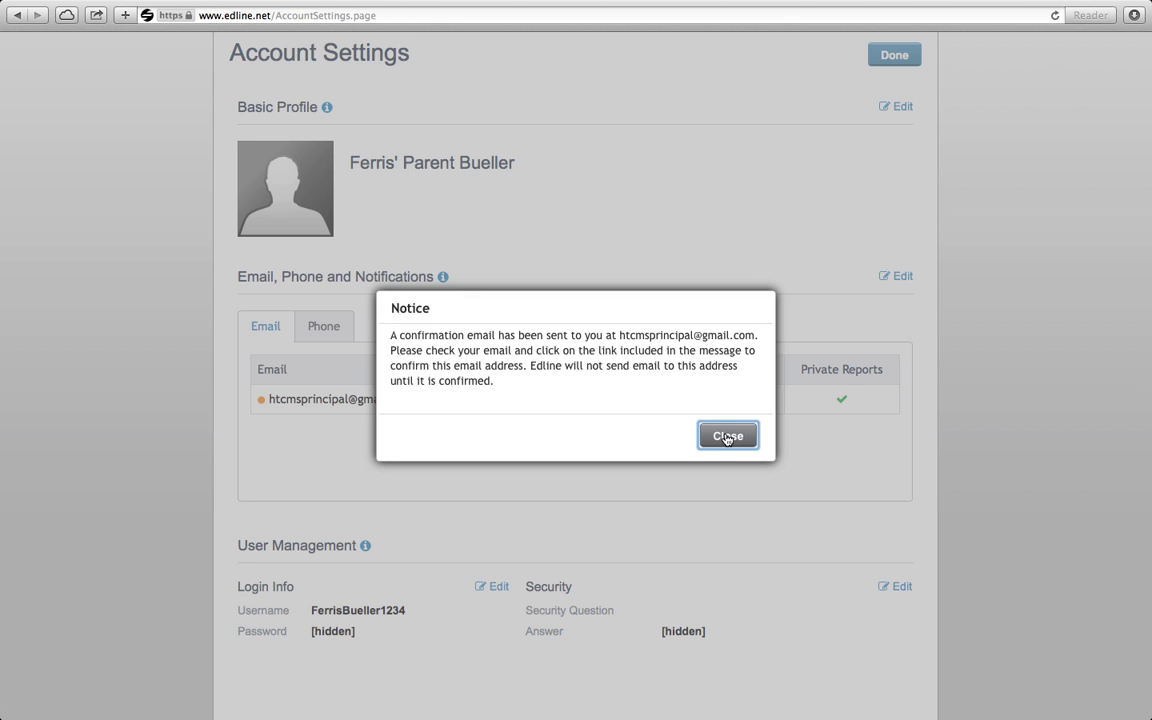
left_click(727, 437)
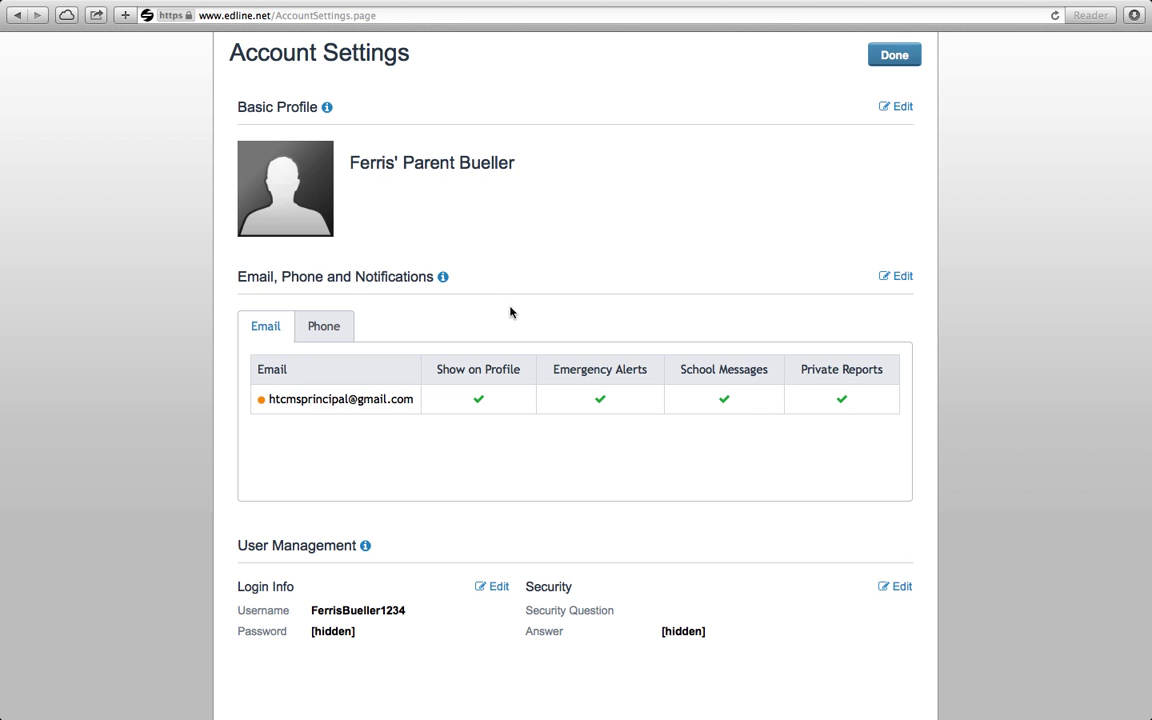
- Add a new phone entry on the Phone tab and enter the phone number
left_click(333, 328)
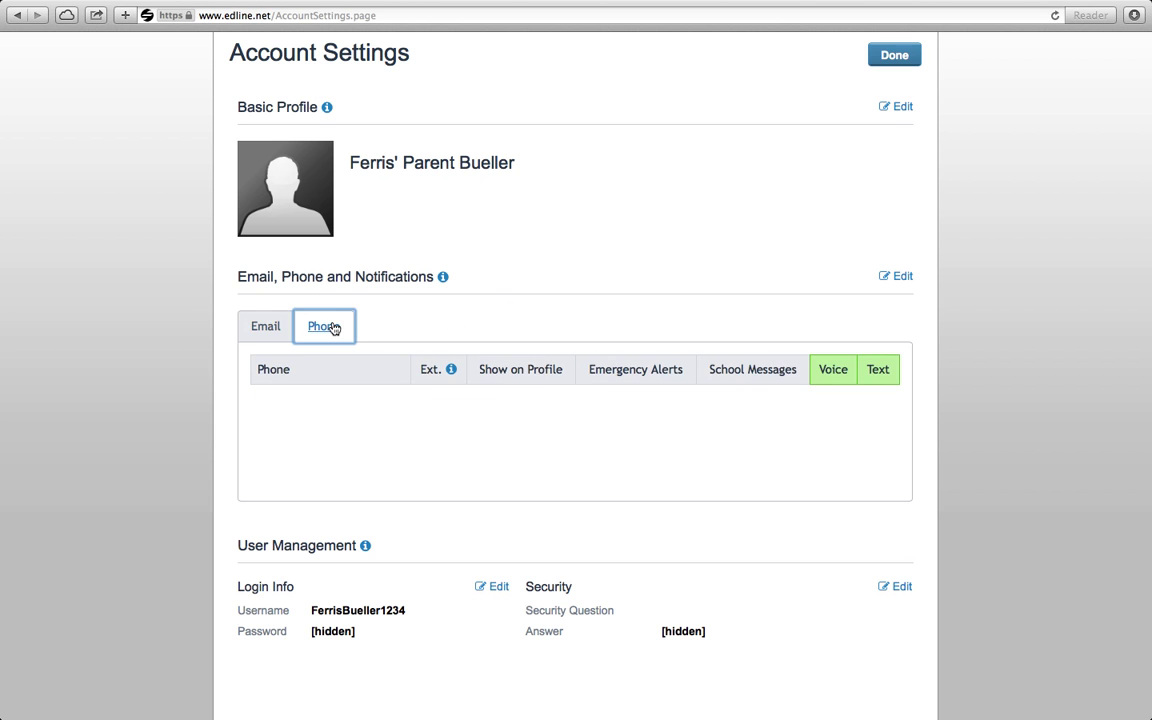
left_click(910, 281)
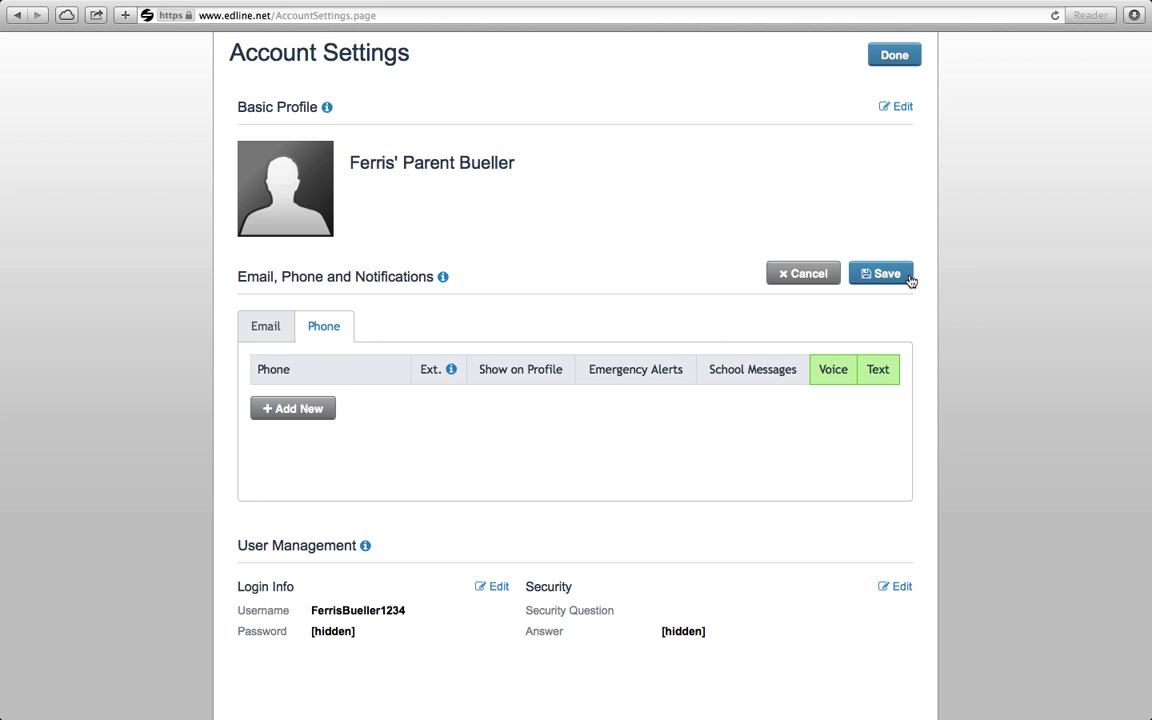
left_click(293, 408)
left_click(294, 401)
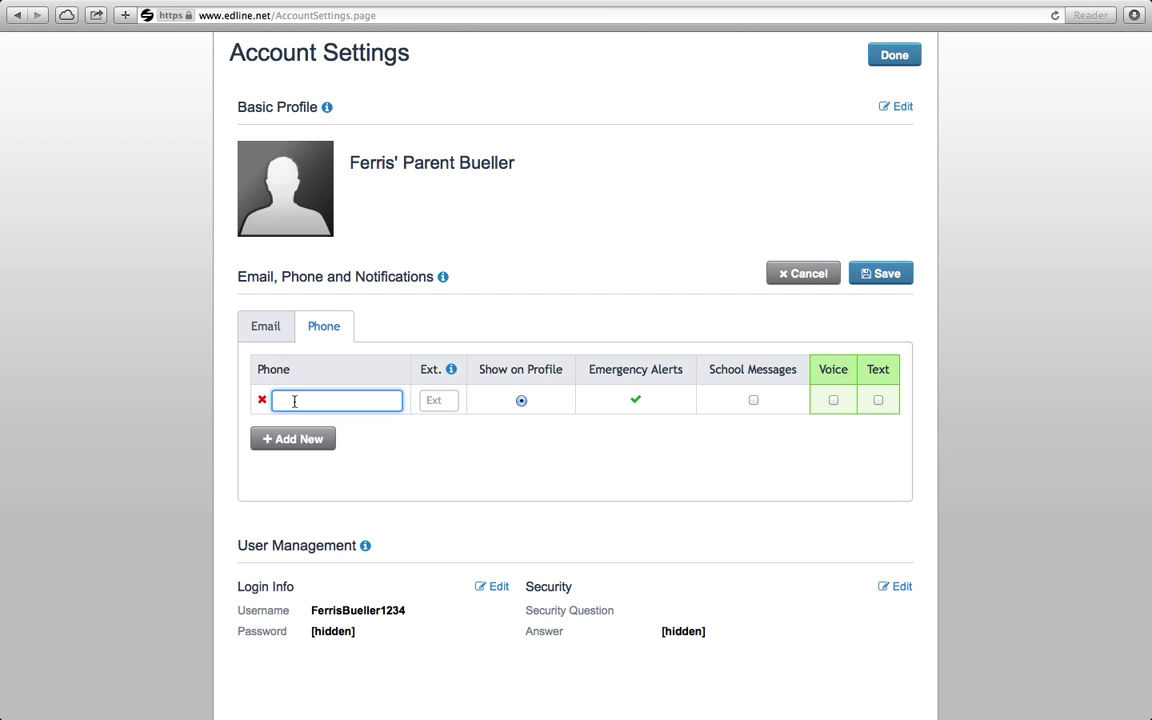
type("704555555")
type("5")
- Enable School Messages, Voice and Text notifications for the new number and save
left_click(754, 400)
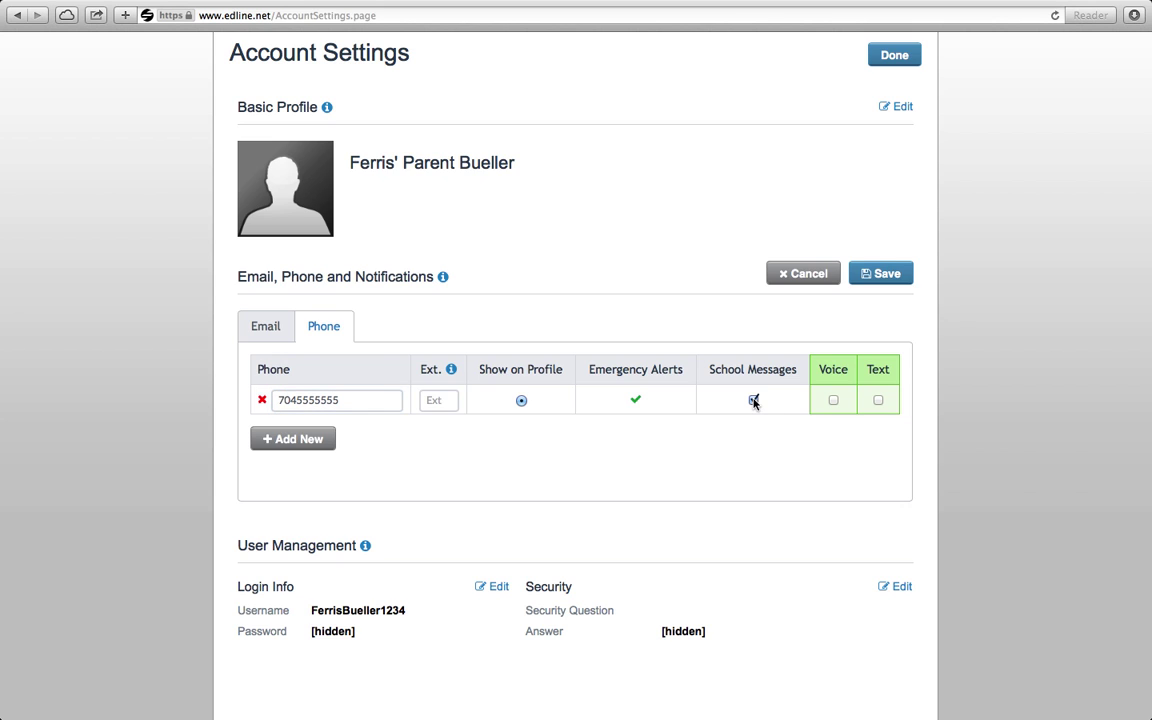
left_click(834, 400)
left_click(876, 401)
left_click(873, 276)
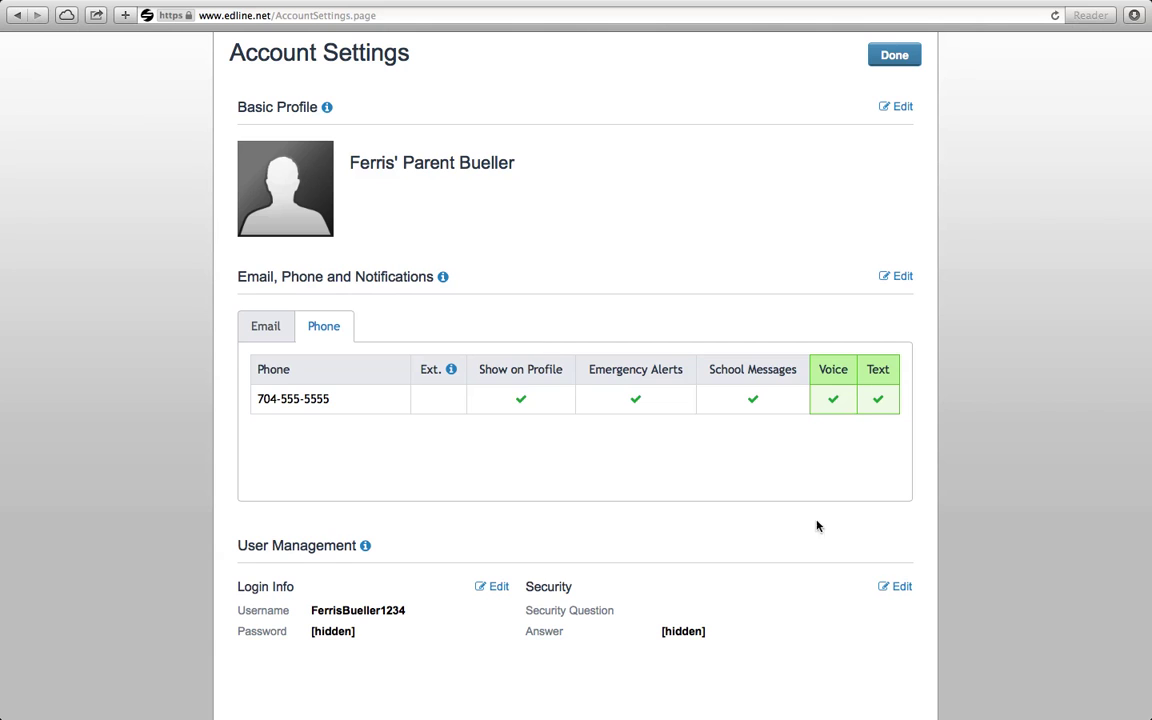
scroll(941, 581, "down", 2)
- Click Done on Account Settings to reach the Holy Trinity Catholic Middle School home page
mouse_move(365, 546)
left_click(888, 57)
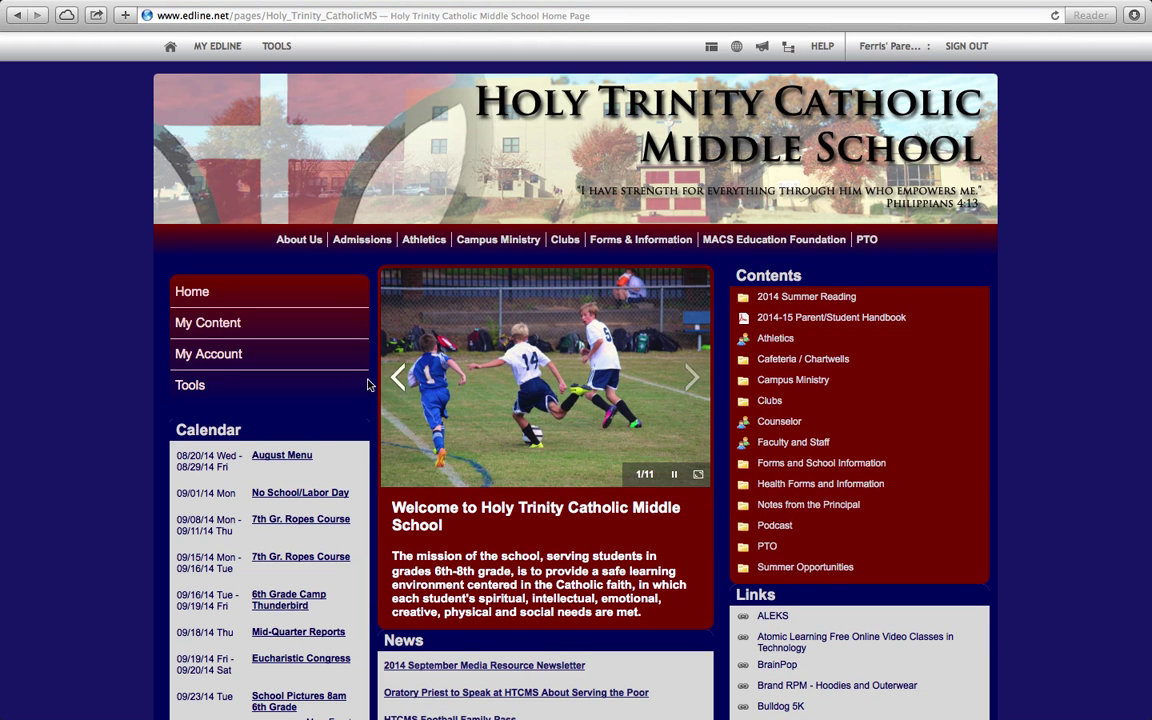
mouse_move(322, 352)
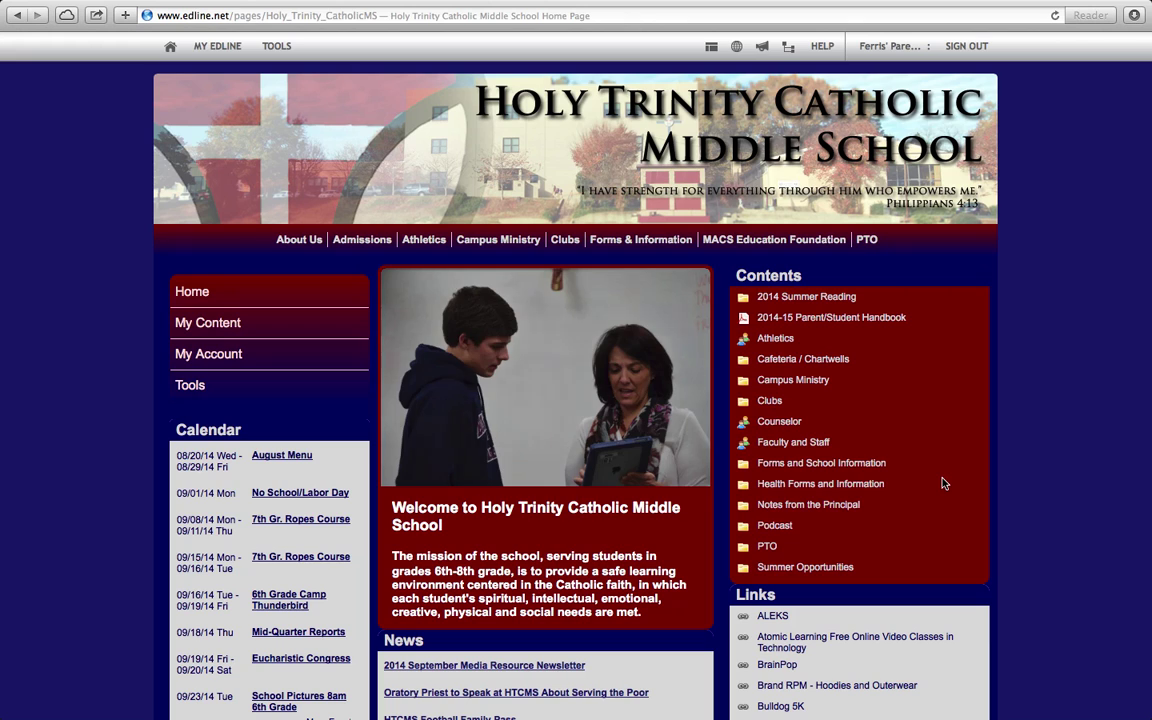
mouse_move(720, 5)
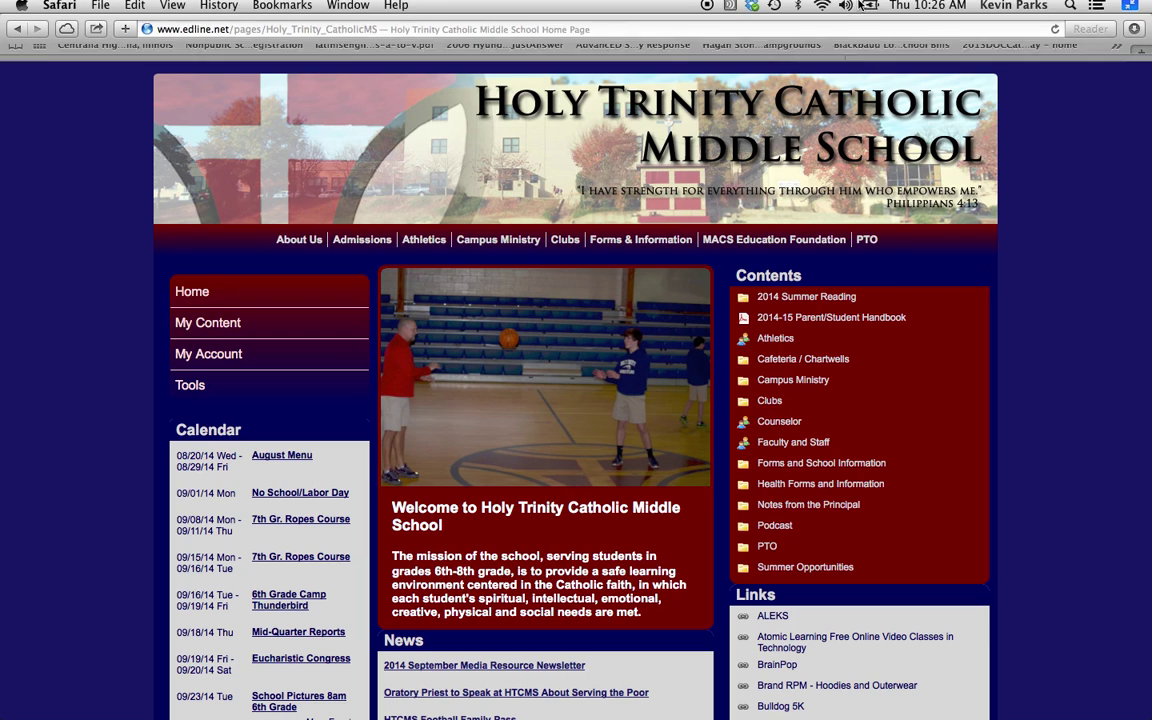